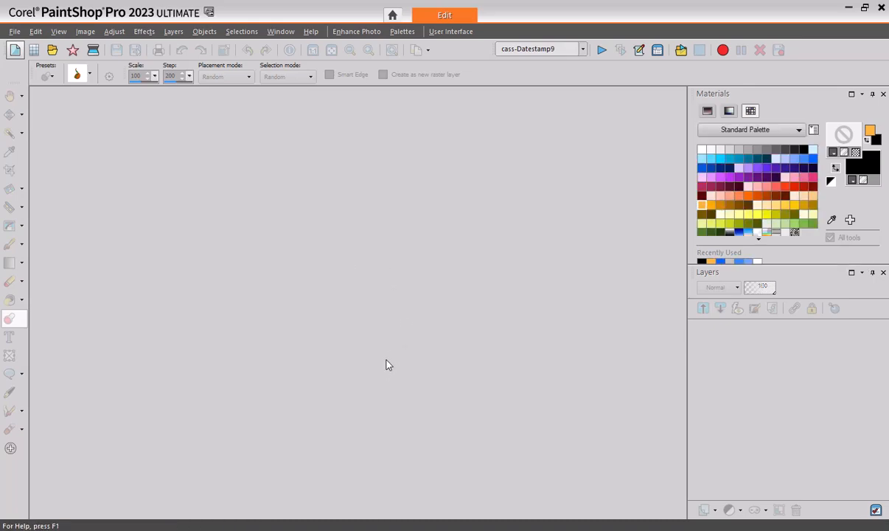
- Create a new 3600 × 3600 pixel image with a transparent raster background
key("ctrl+n")
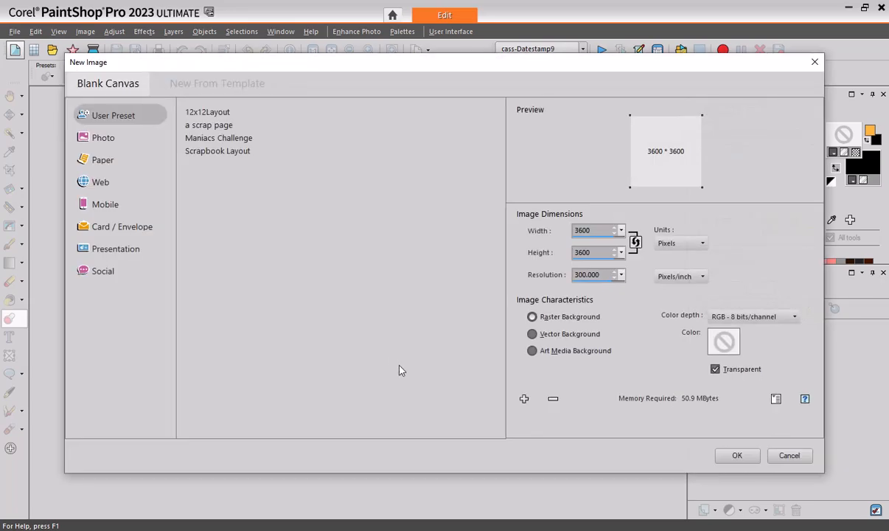
left_click(735, 457)
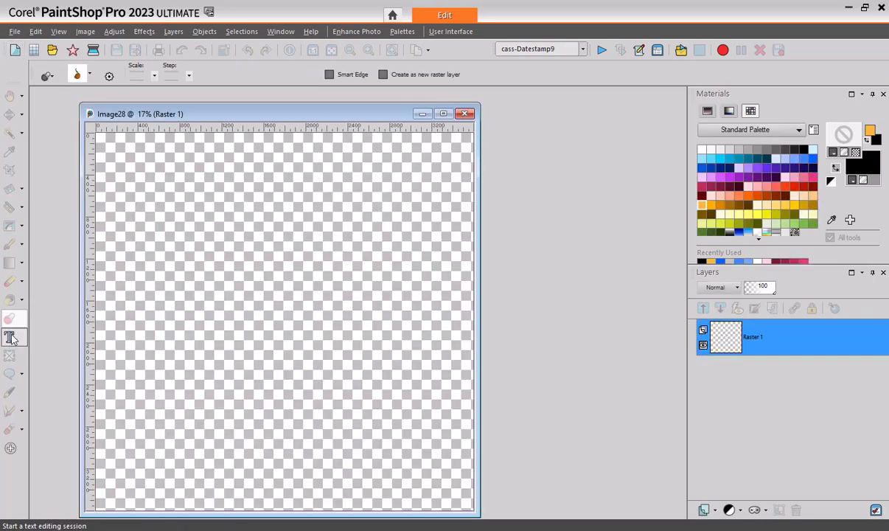
- Add the vector text "this is text" near the top of the canvas with the Text tool
left_click(9, 336)
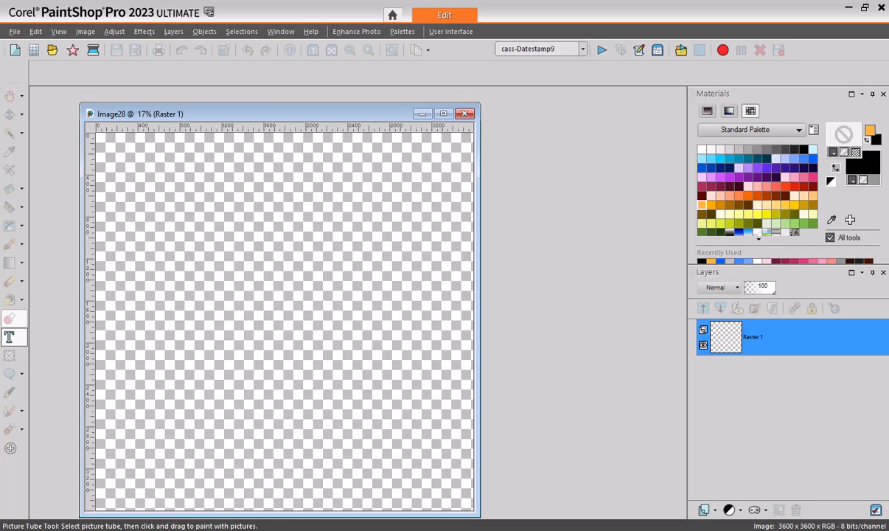
left_click(234, 215)
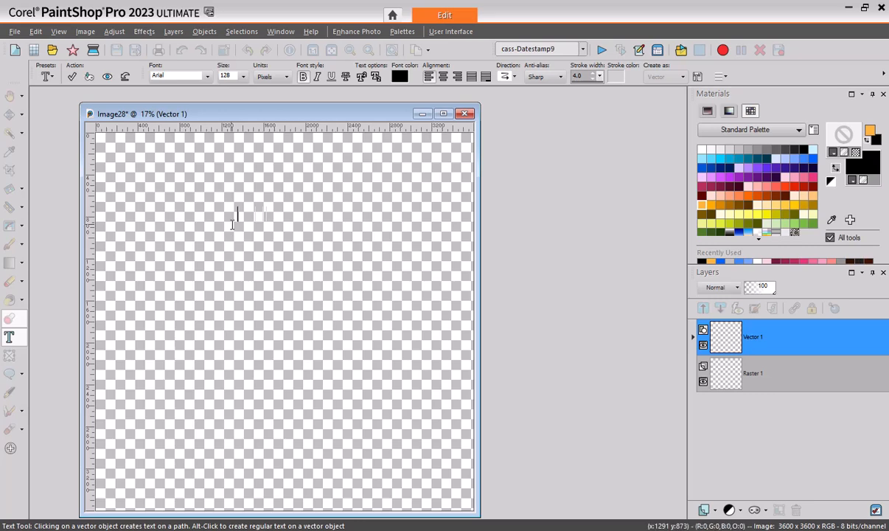
type("this is text")
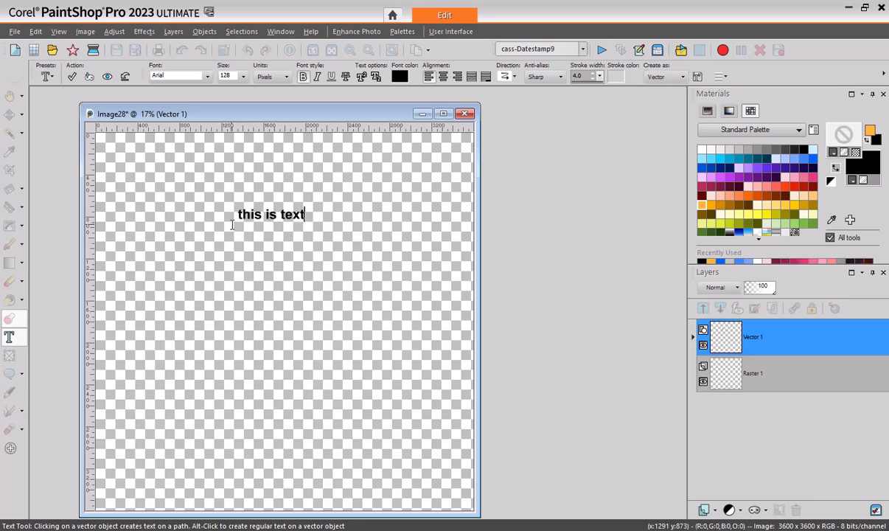
left_click(72, 76)
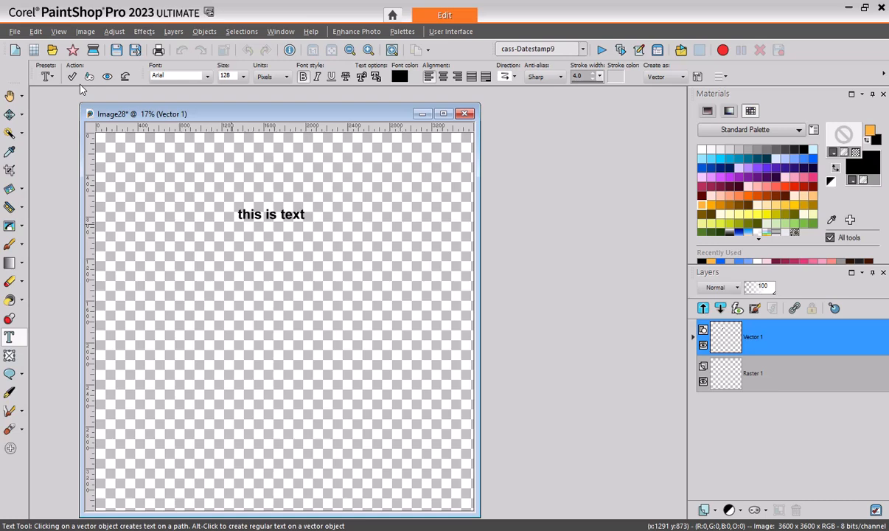
- Expand the Vector 1 layer to show its text object, then make Raster 1 the active layer
left_click(693, 338)
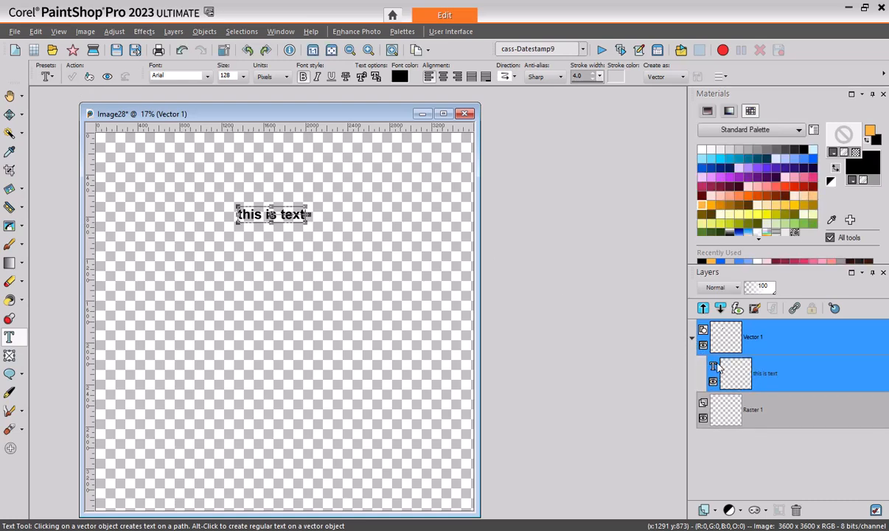
mouse_move(712, 369)
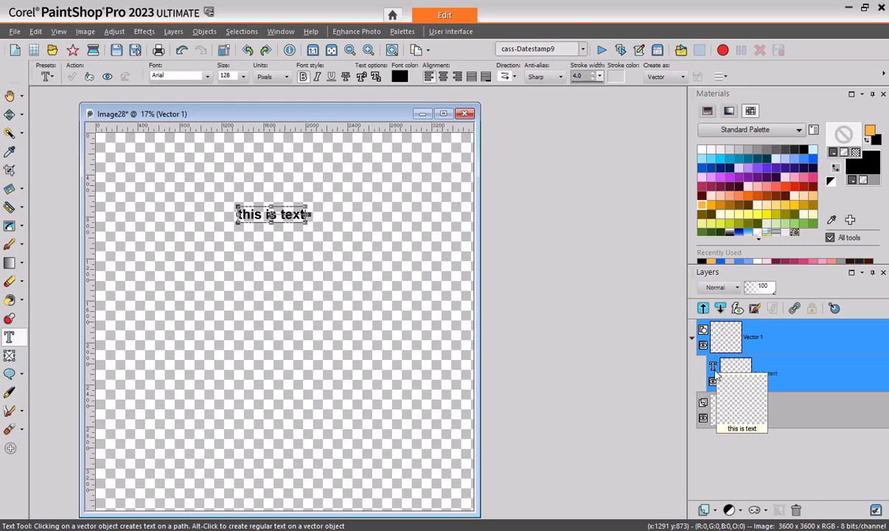
mouse_move(722, 420)
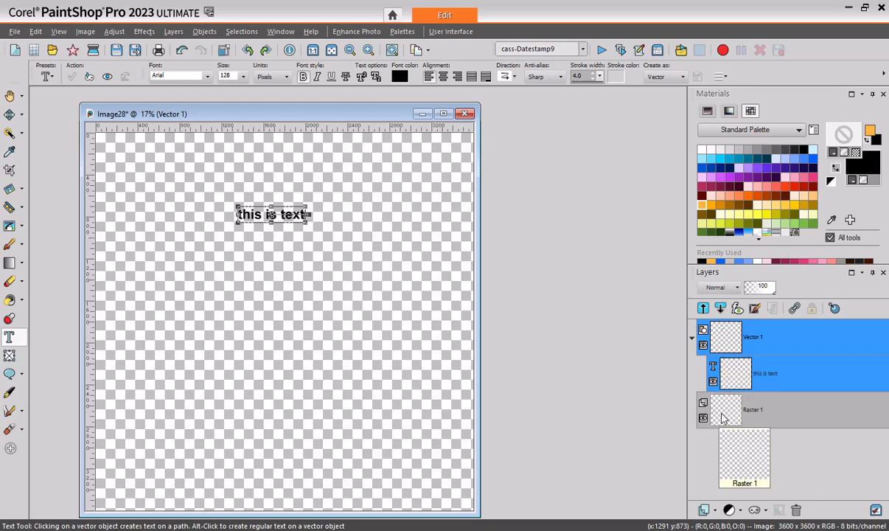
left_click(722, 416)
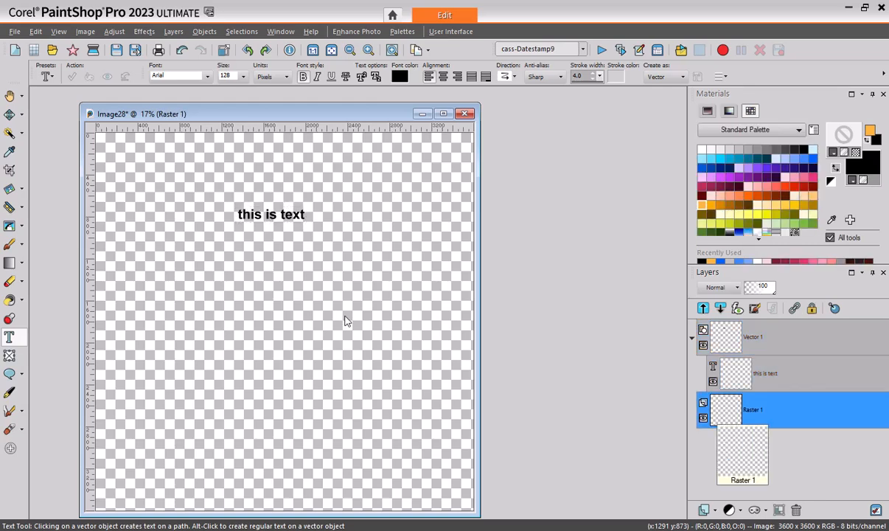
- Draw a rectangular selection below the existing text
left_click(22, 133)
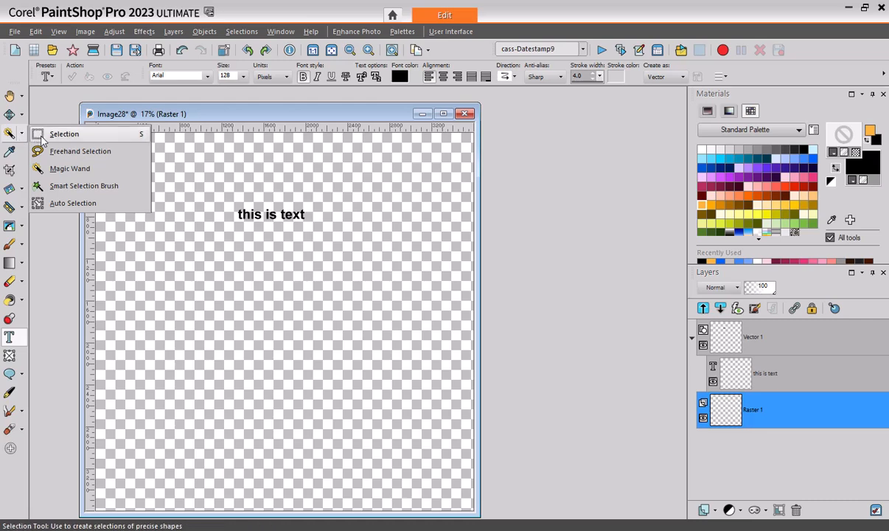
left_click(44, 136)
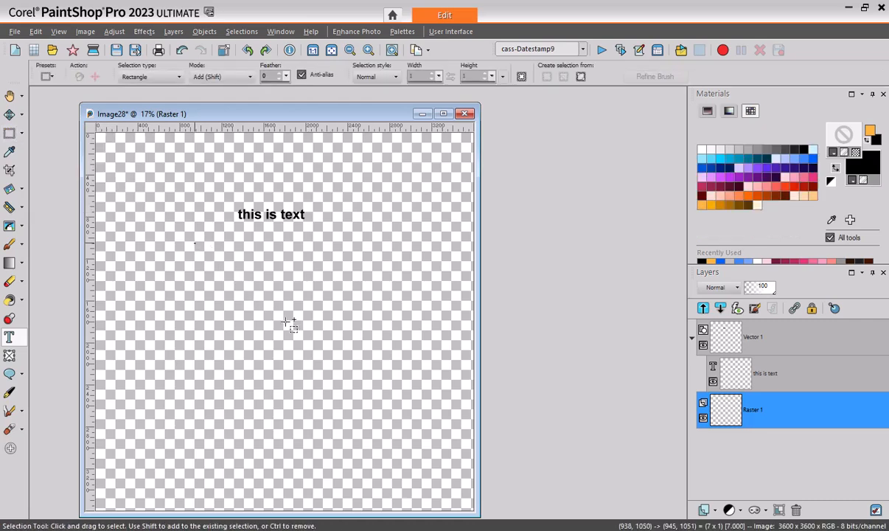
left_click_drag(194, 243, 358, 368)
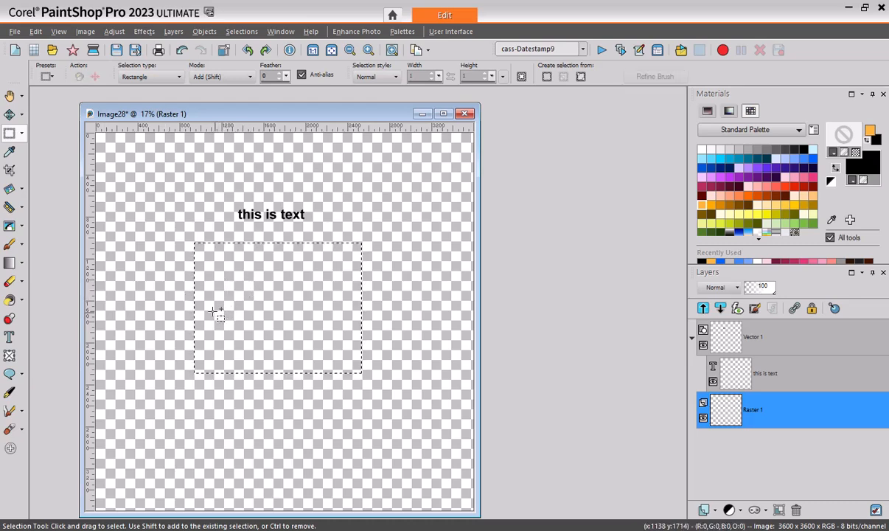
- Type "this is text inside a selection. It will fit the area and will wrapp." inside the selection and apply it
left_click(10, 336)
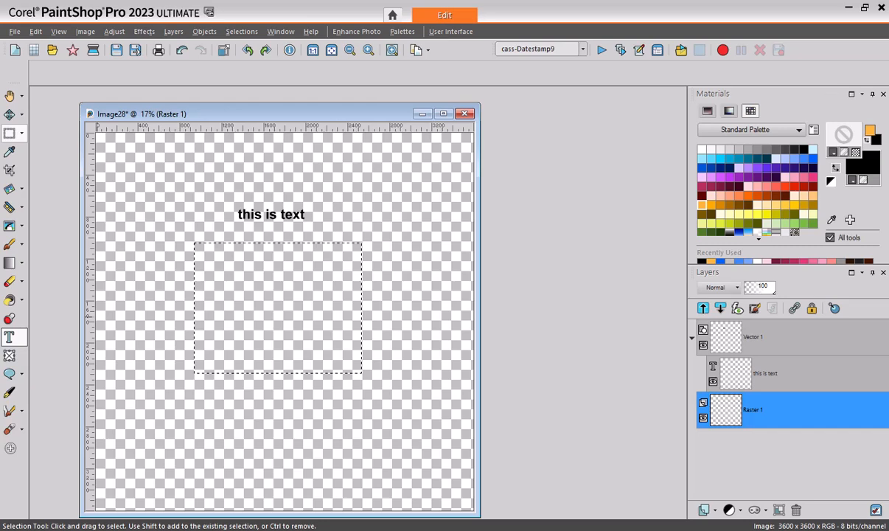
left_click(226, 260)
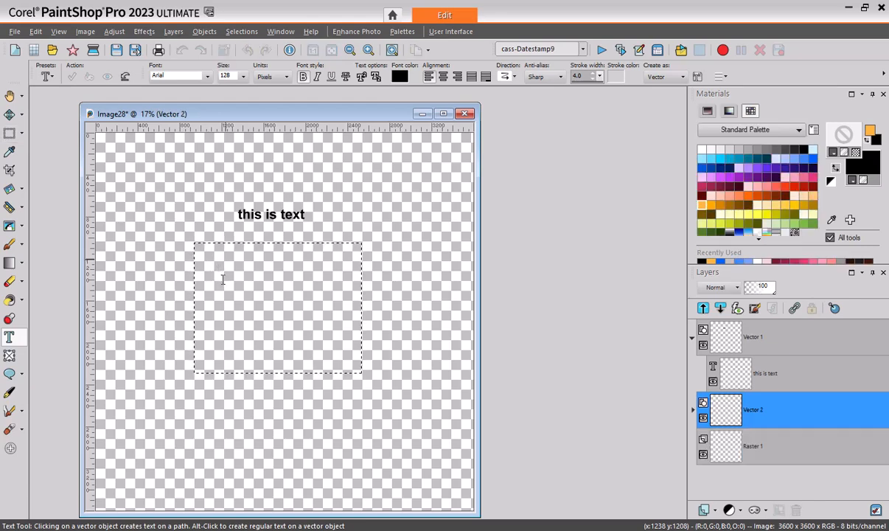
type("thi")
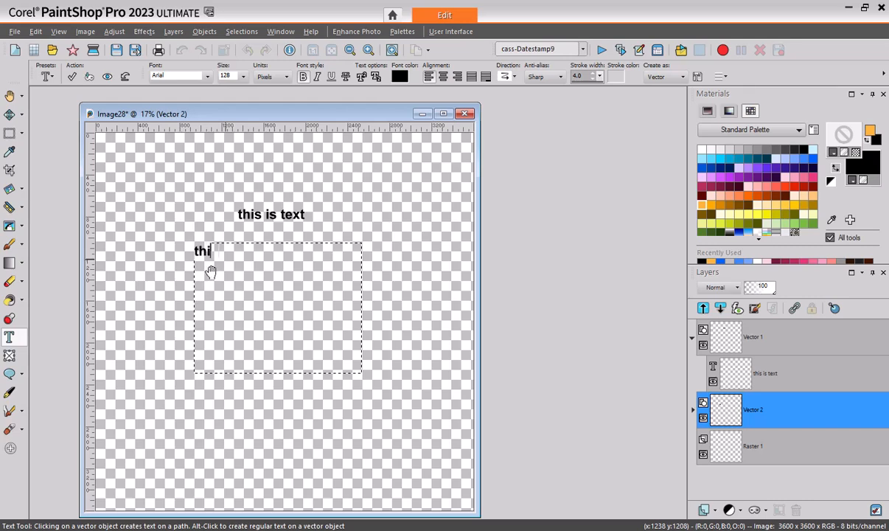
type("s is text ")
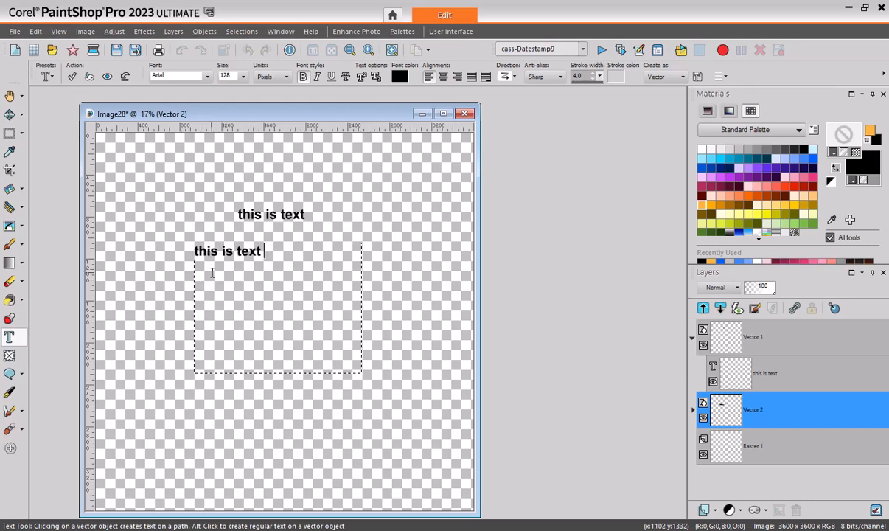
type("inside a sele")
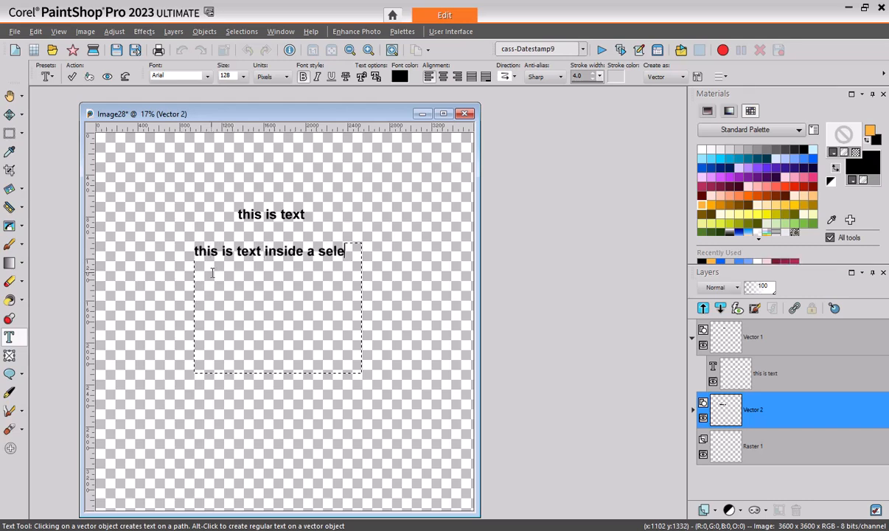
type("ction. ")
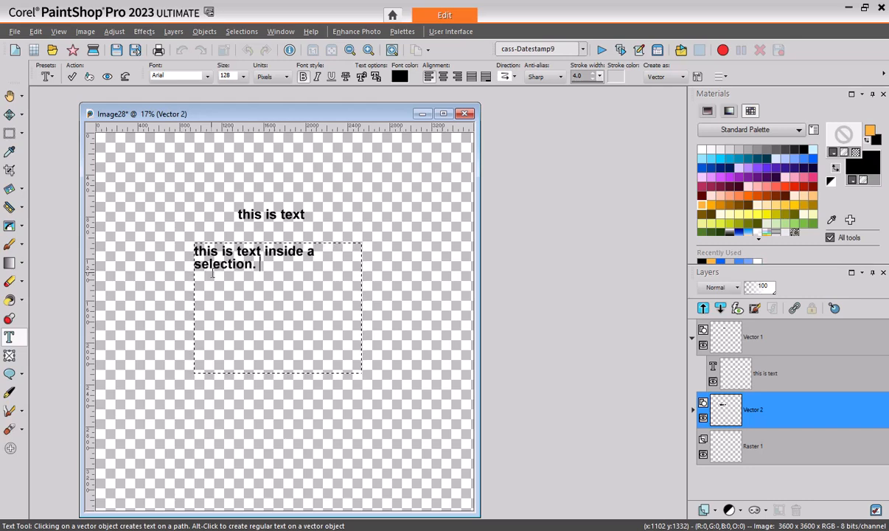
type("It will fit ")
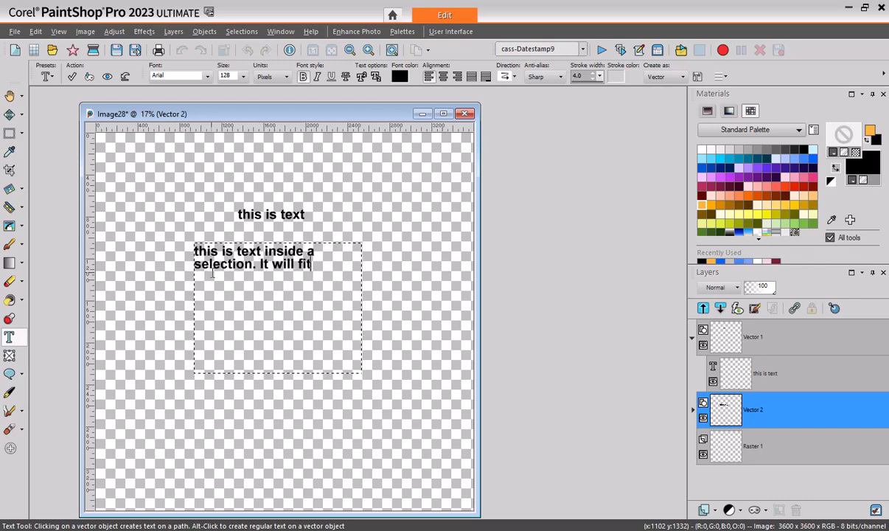
type("the area")
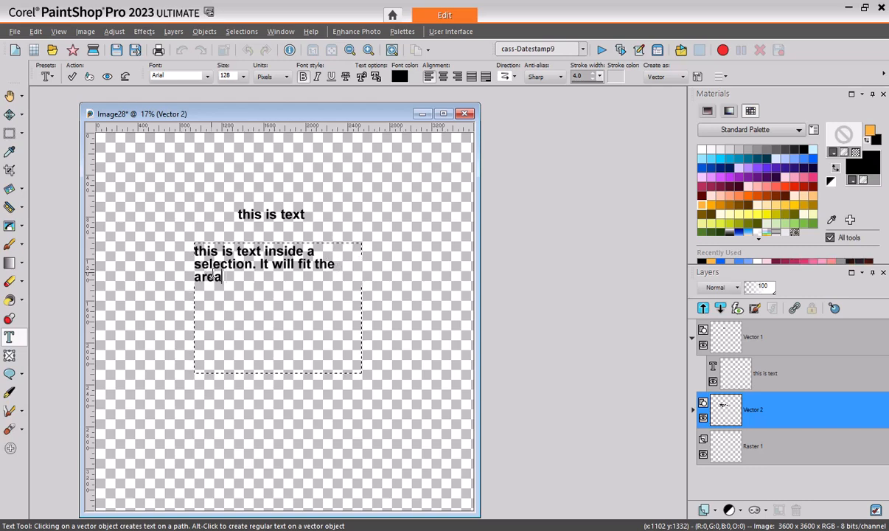
type(" and will wr")
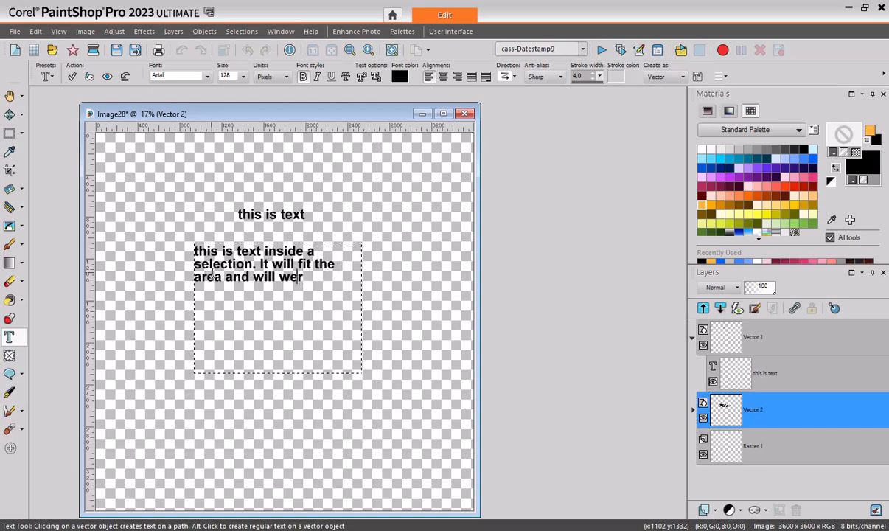
type("app.")
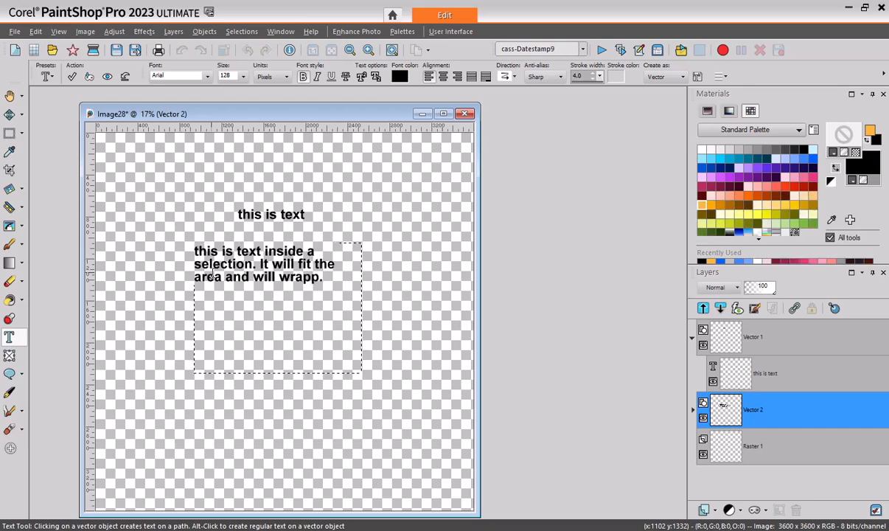
left_click(72, 76)
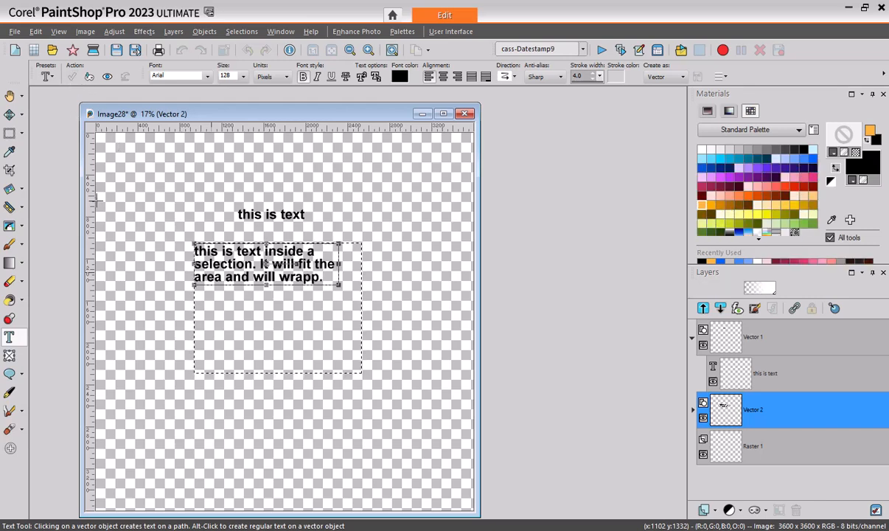
- Expand the Vector 2 layer to inspect the wrapped text object, then undo the wrapped text
left_click(693, 410)
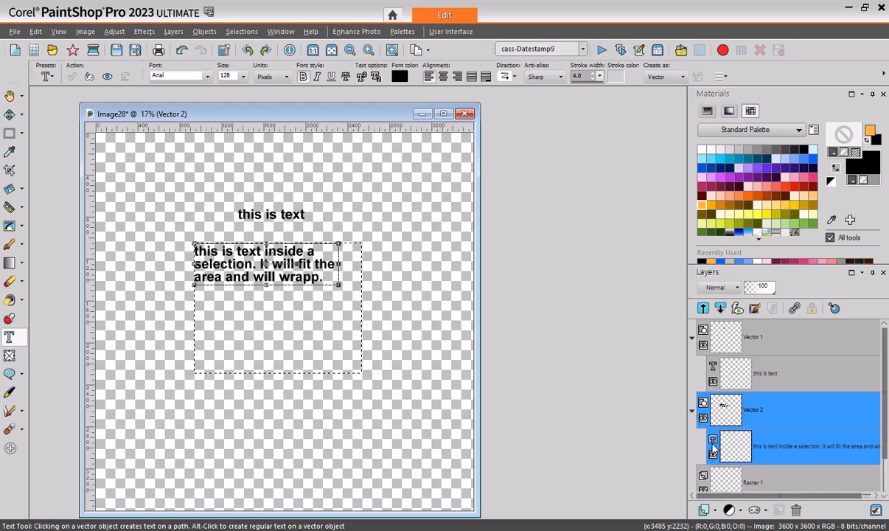
mouse_move(713, 446)
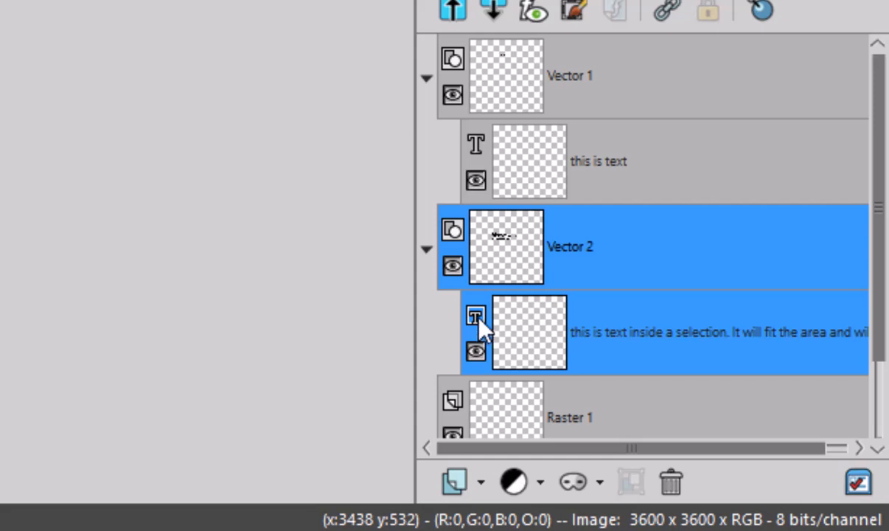
mouse_move(476, 316)
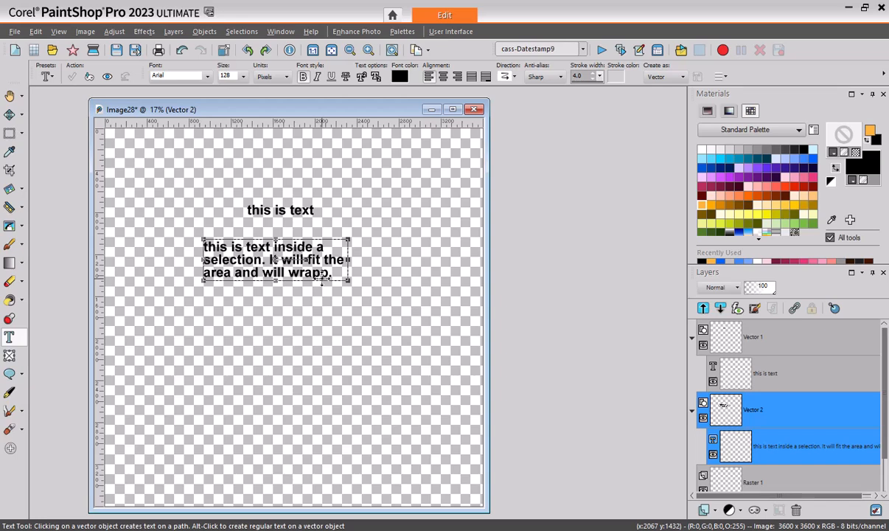
left_click(224, 335)
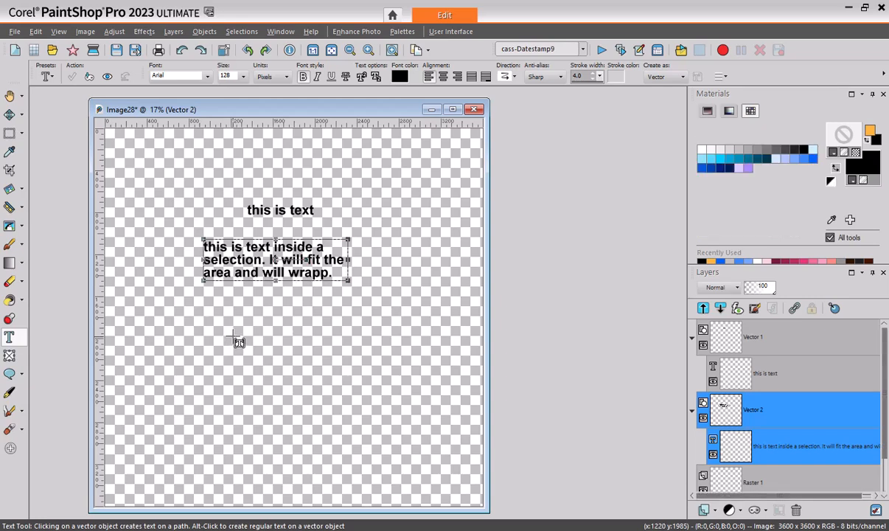
key("ctrl+z")
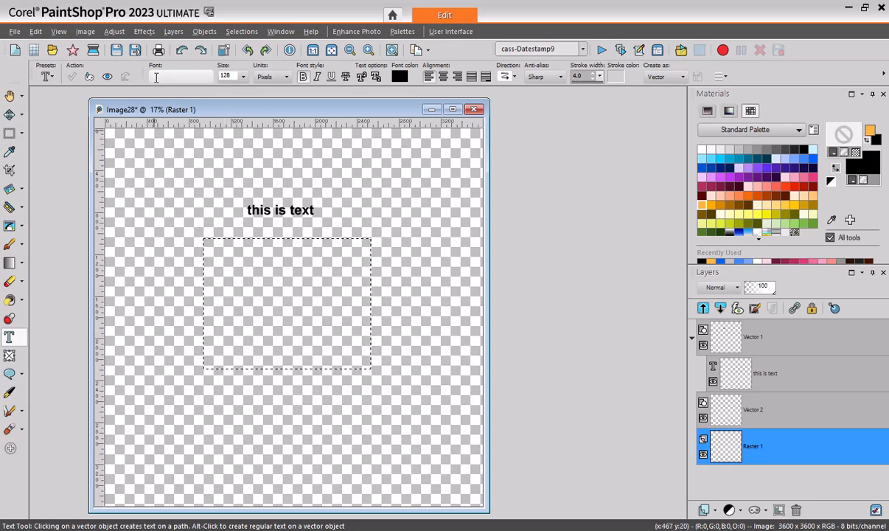
- Type "let's put that text back inside the selection" inside the selection and apply it
left_click(223, 265)
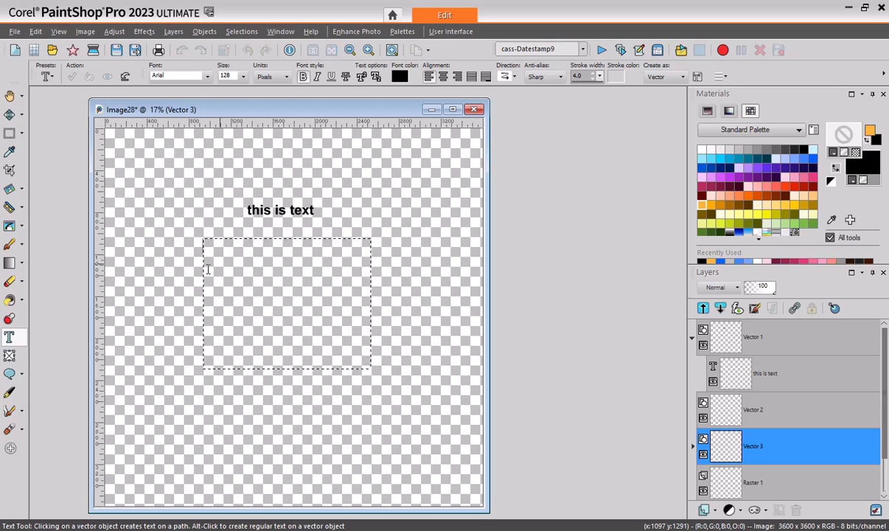
type("let's ")
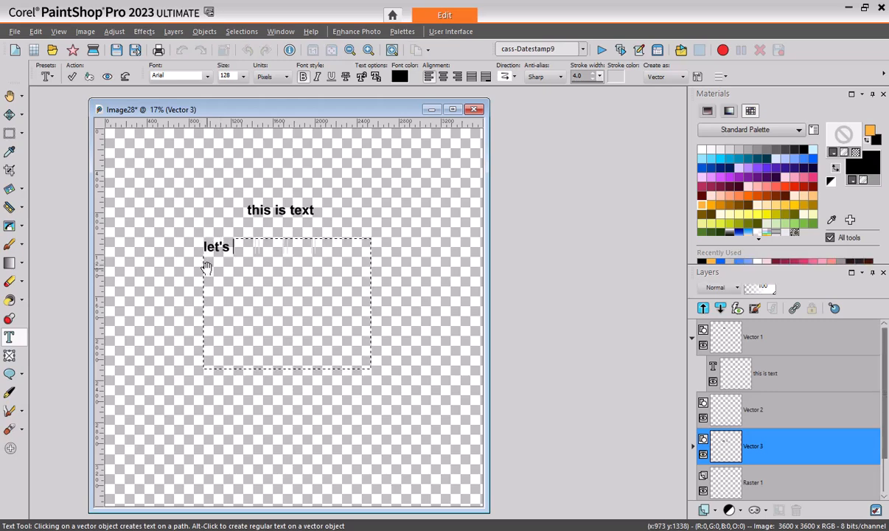
type("put that text ")
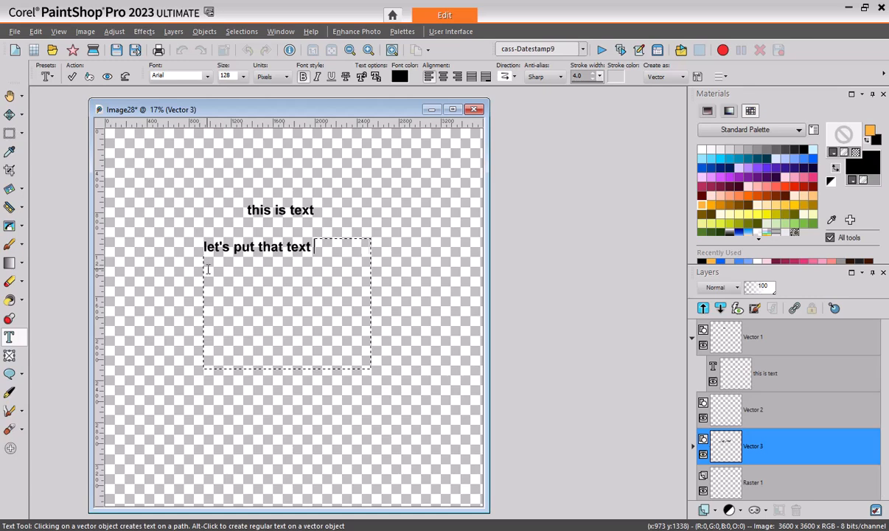
type("back inside the selection")
left_click(71, 77)
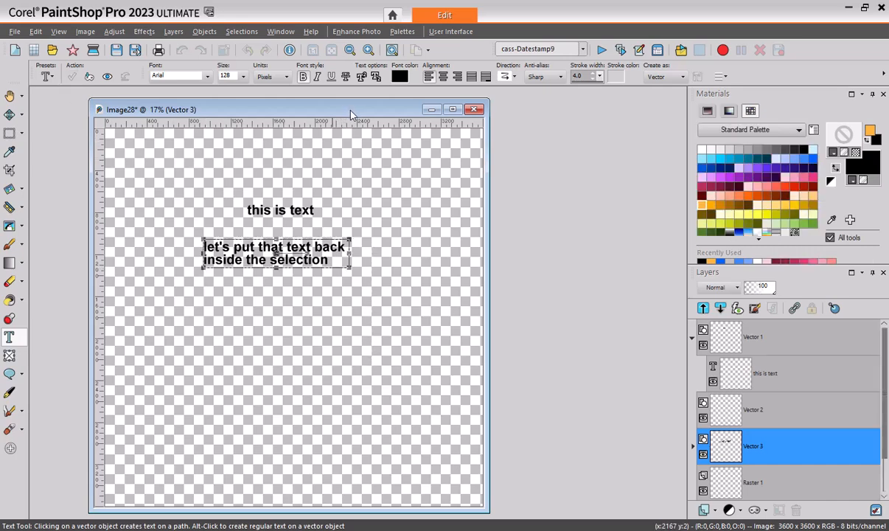
- Resize the whole image, all layers, to 1800 × 1800 pixels
left_click_drag(203, 238, 371, 368)
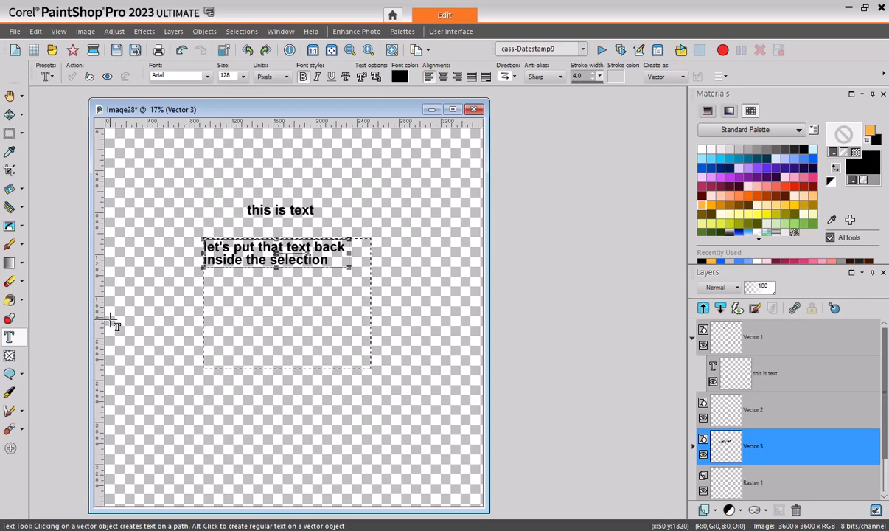
left_click(84, 31)
left_click(114, 106)
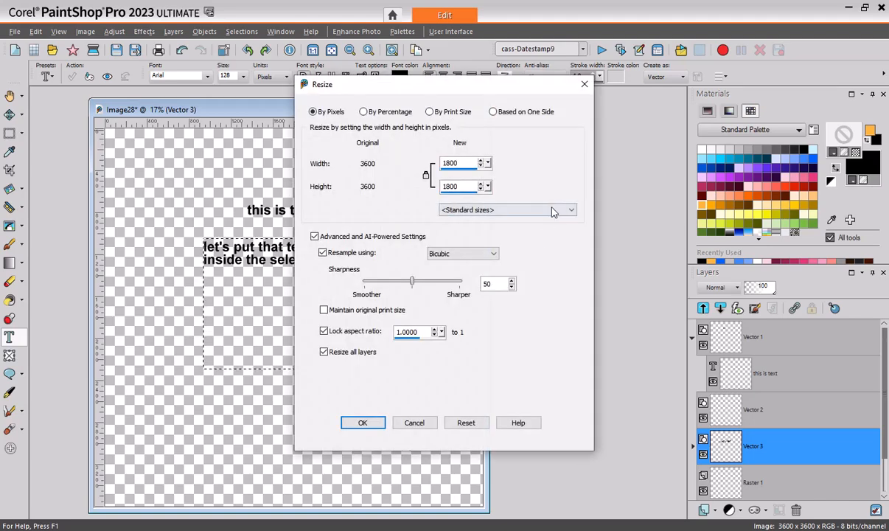
left_click(362, 422)
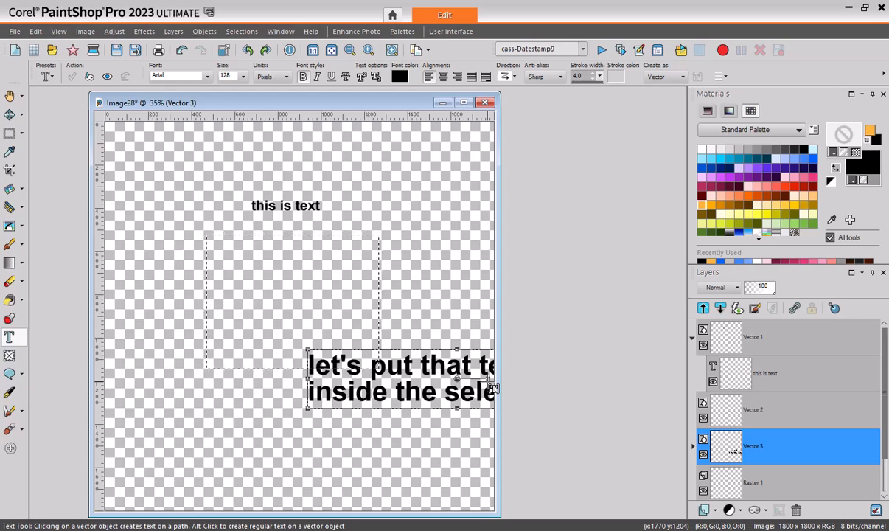
- Move the enlarged selection text object upward, then clear the selection and deselect the text object
left_click(692, 447)
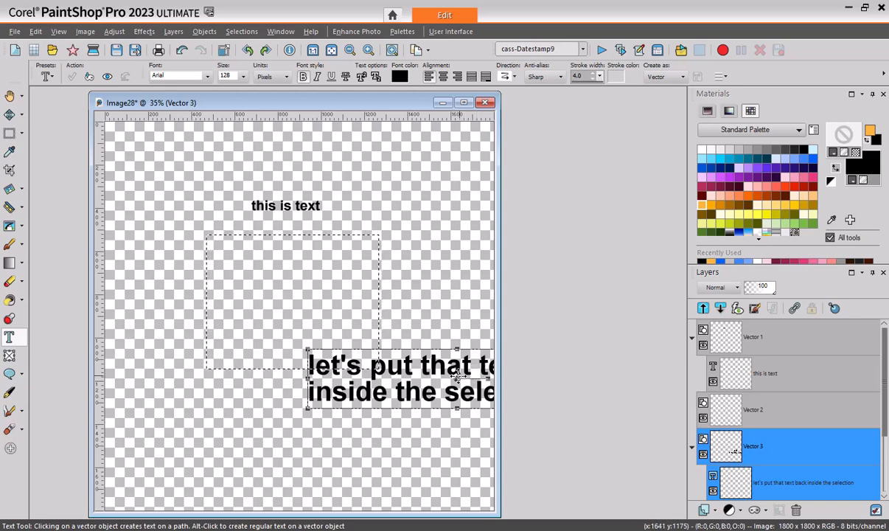
left_click_drag(451, 364, 453, 330)
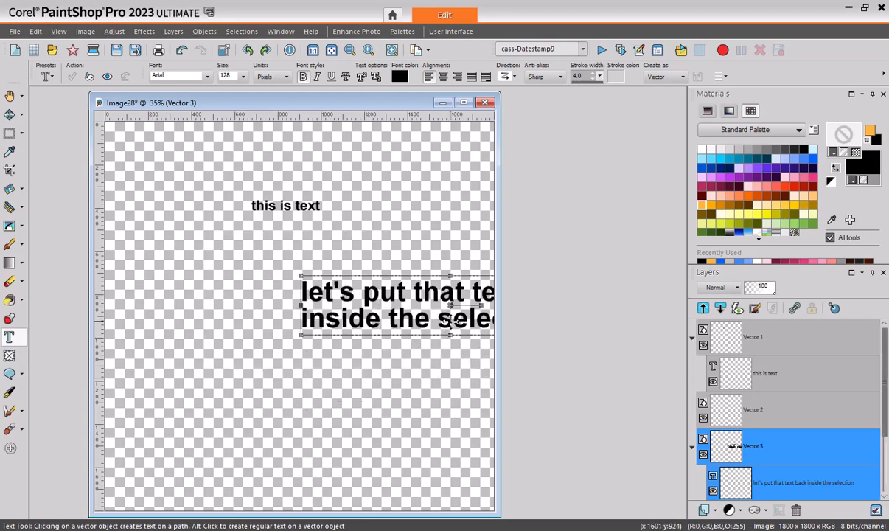
key("ctrl+d")
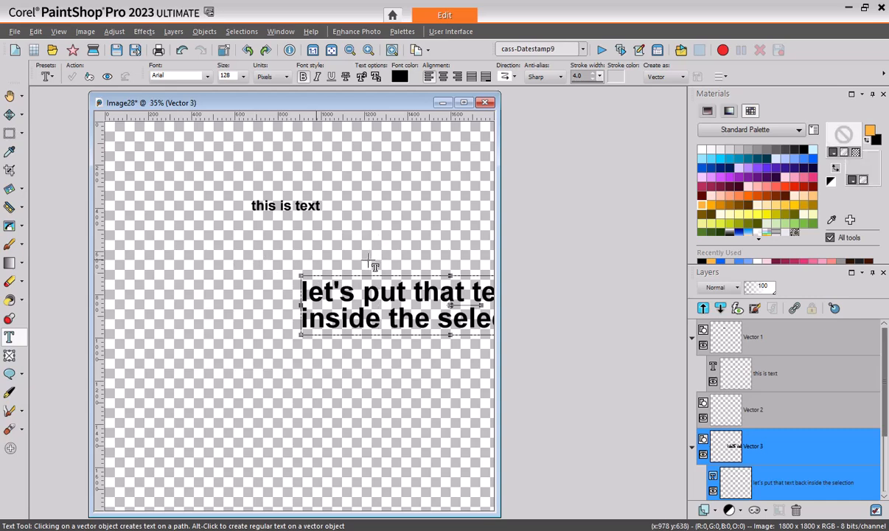
left_click(347, 293)
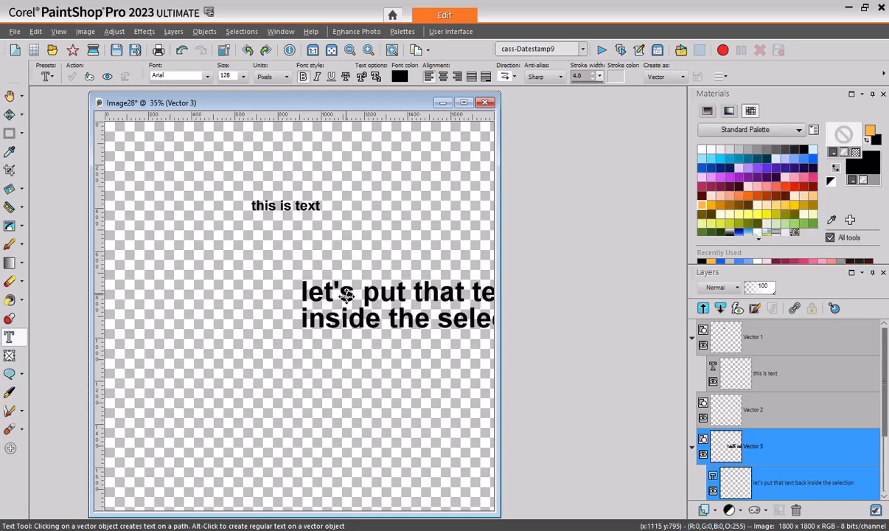